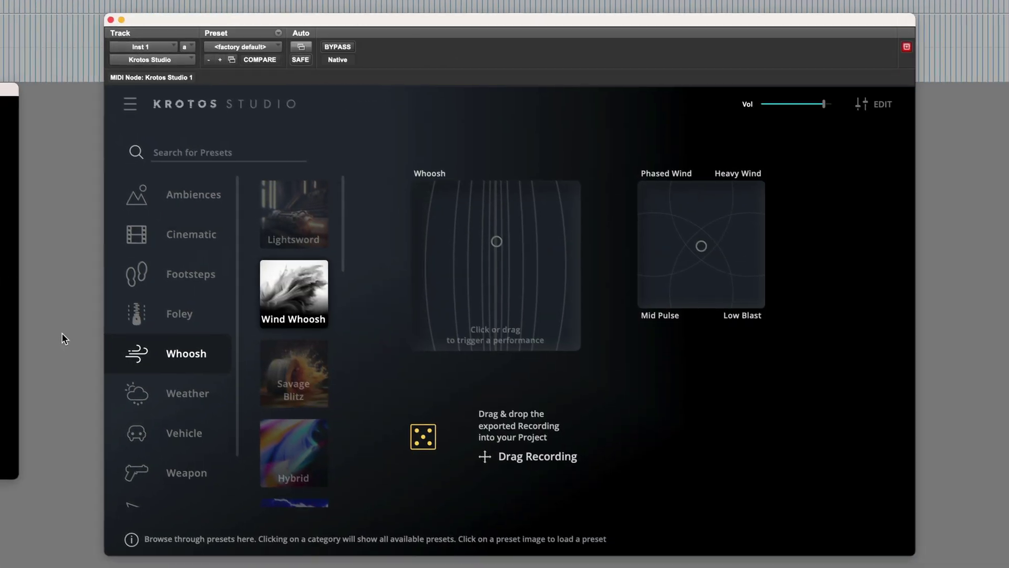
Step: Try the Wind Whoosh pad, then load Savage Blitz and perform a whoosh on its XY pad
drag(421, 263, 450, 265)
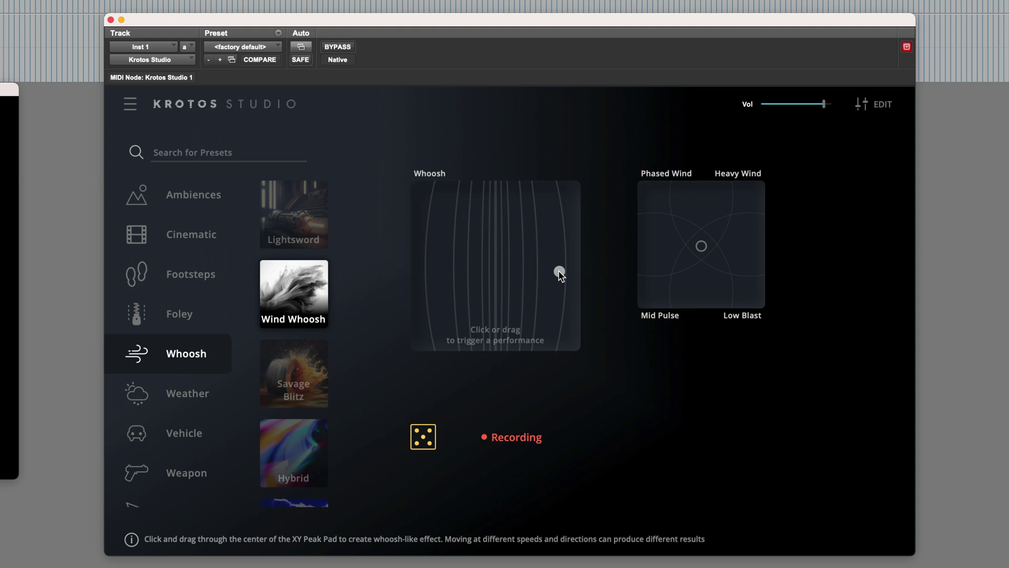
click(310, 376)
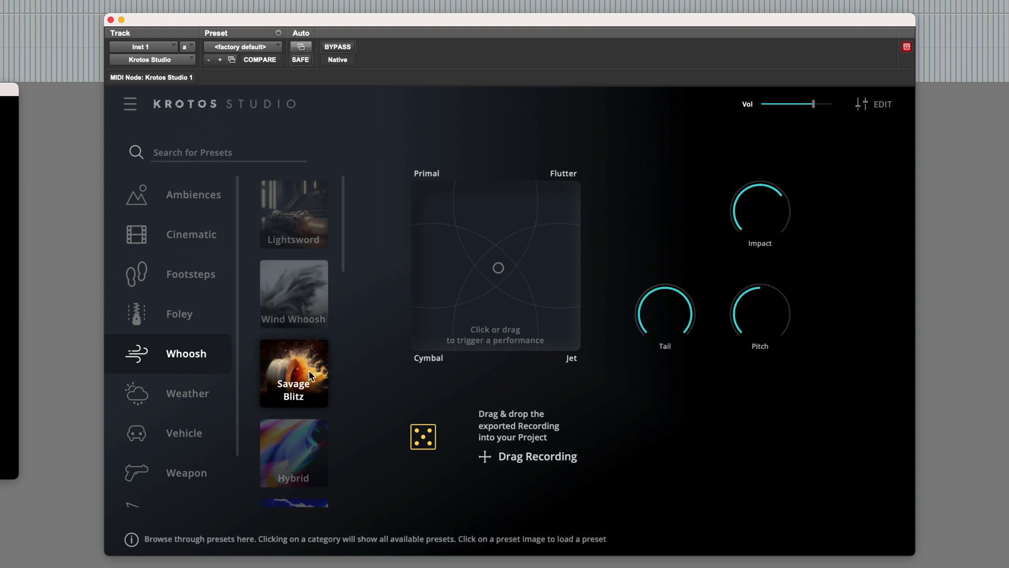
drag(435, 253, 470, 269)
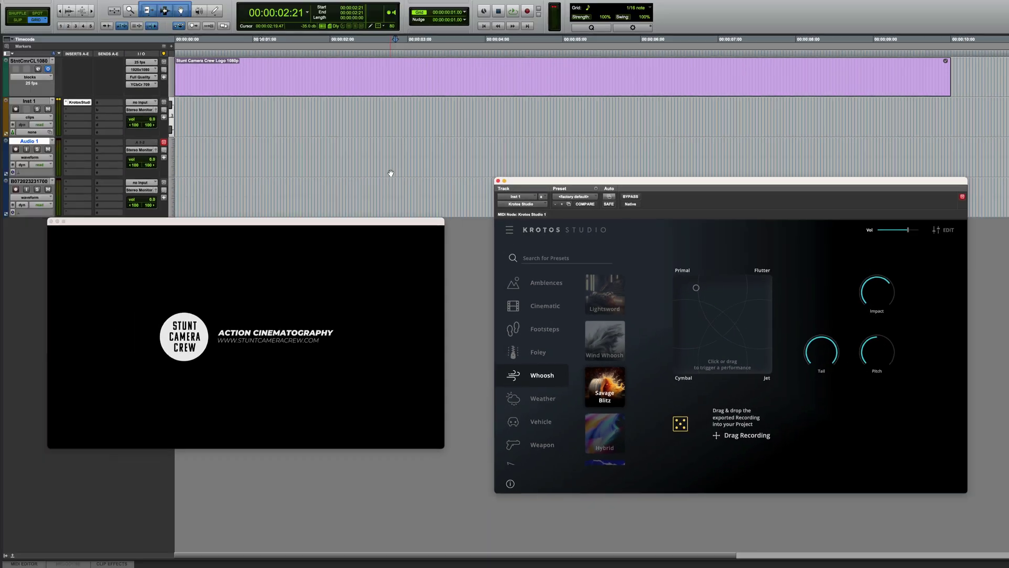
Step: Perform a Savage Blitz whoosh in time with the logo video, drop it on Audio 1, and play
click(389, 167)
key(Return)
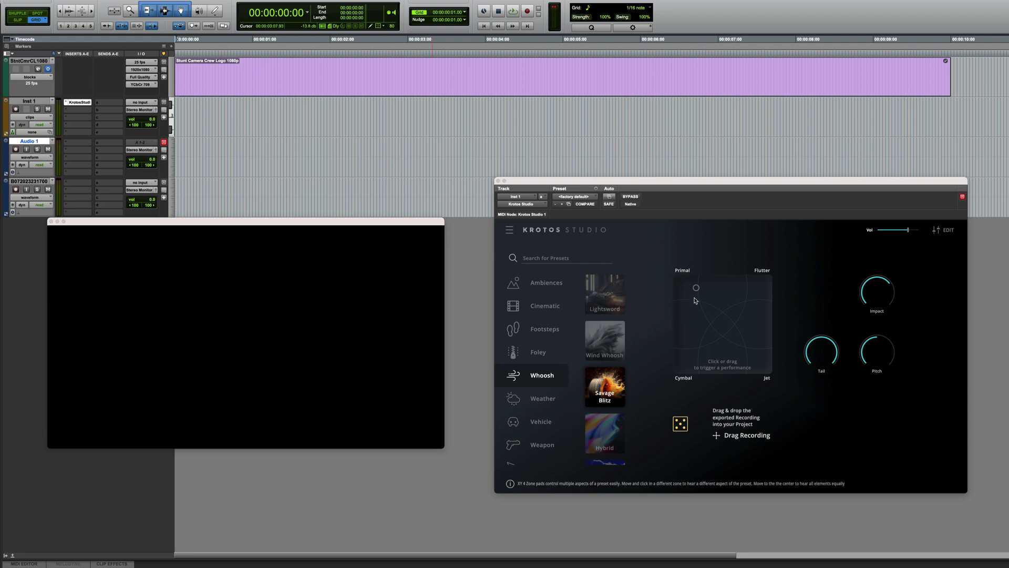
key(space)
drag(695, 288, 740, 341)
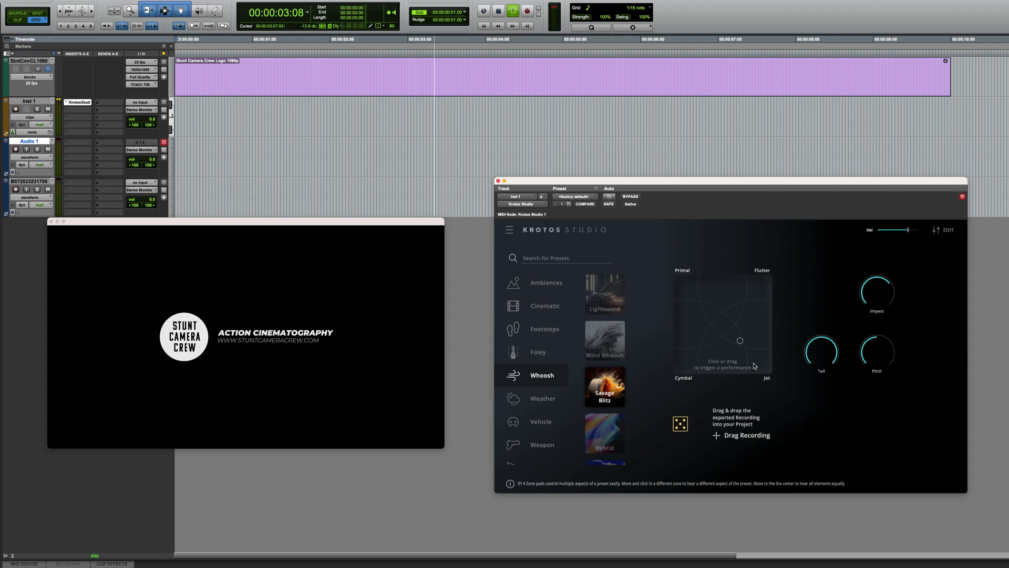
key(space)
drag(743, 428, 177, 158)
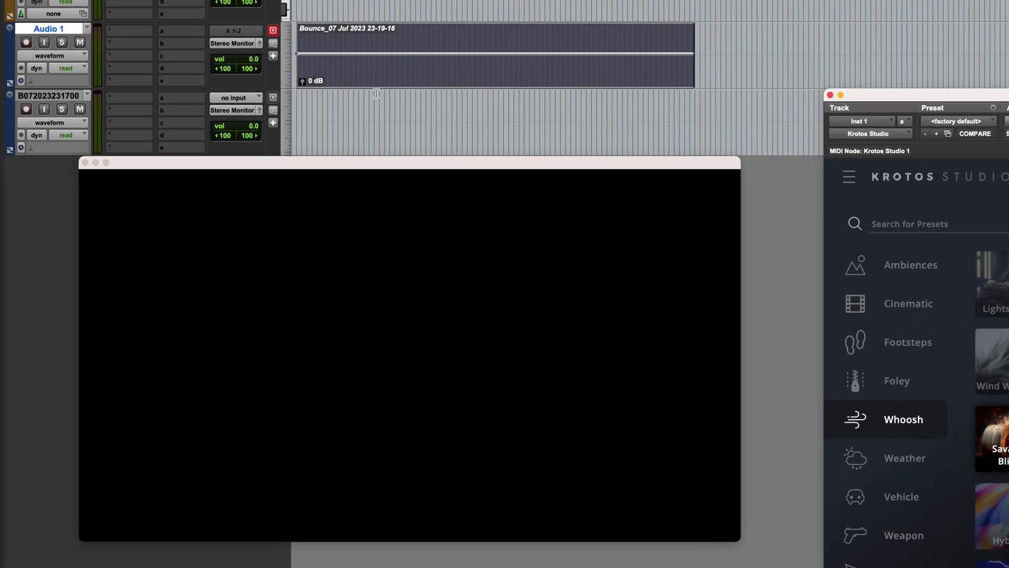
key(space)
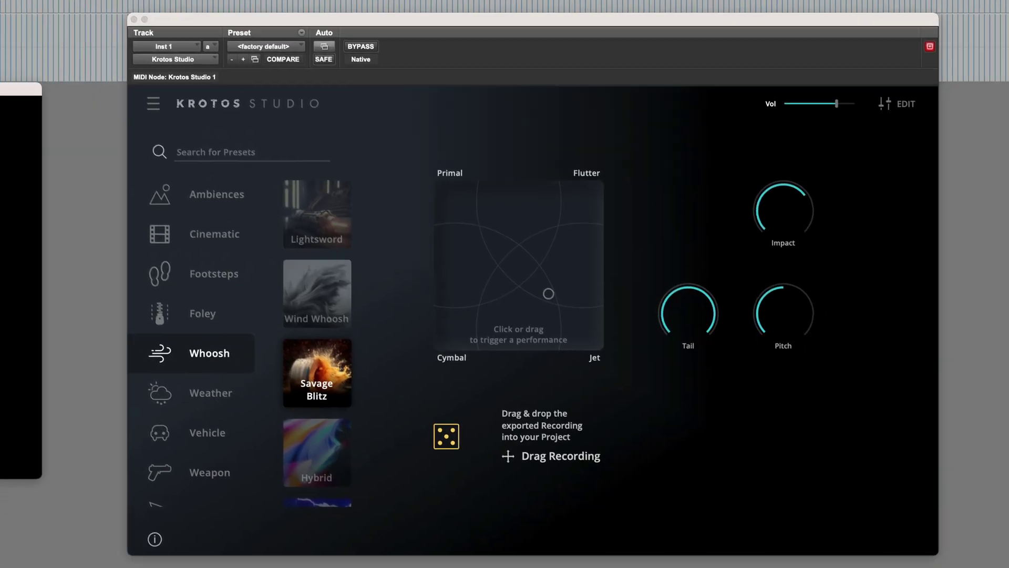
Step: Load the Electro Morph preset and perform whoosh sweeps, blending Motion toward Mech
scroll(333, 335, down, 10)
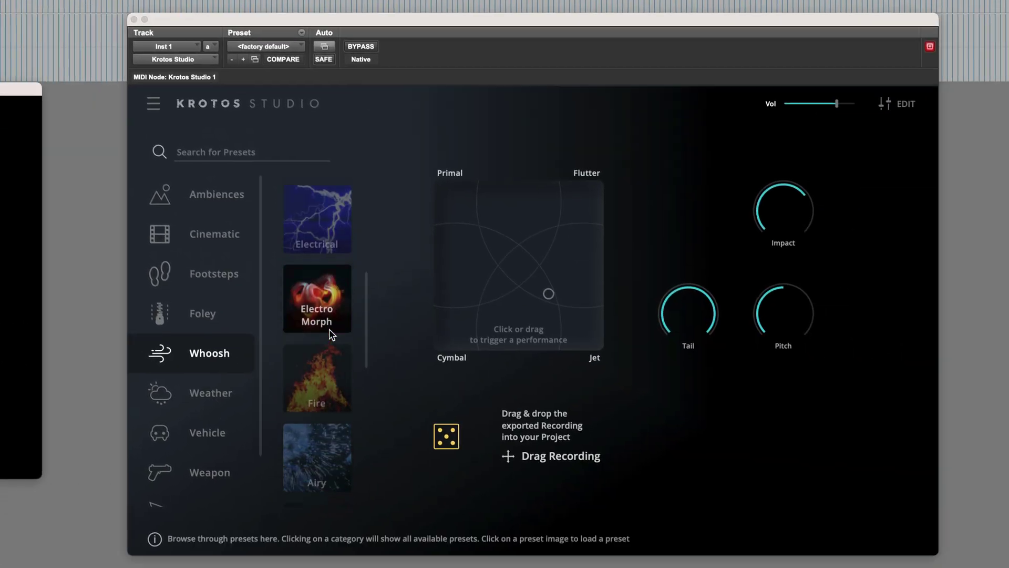
click(327, 309)
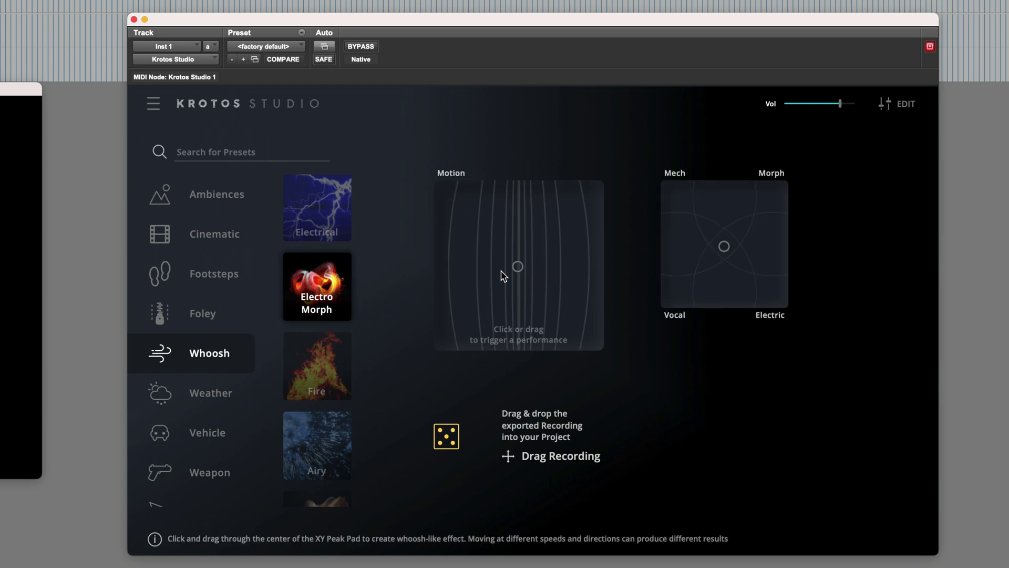
drag(450, 270, 488, 266)
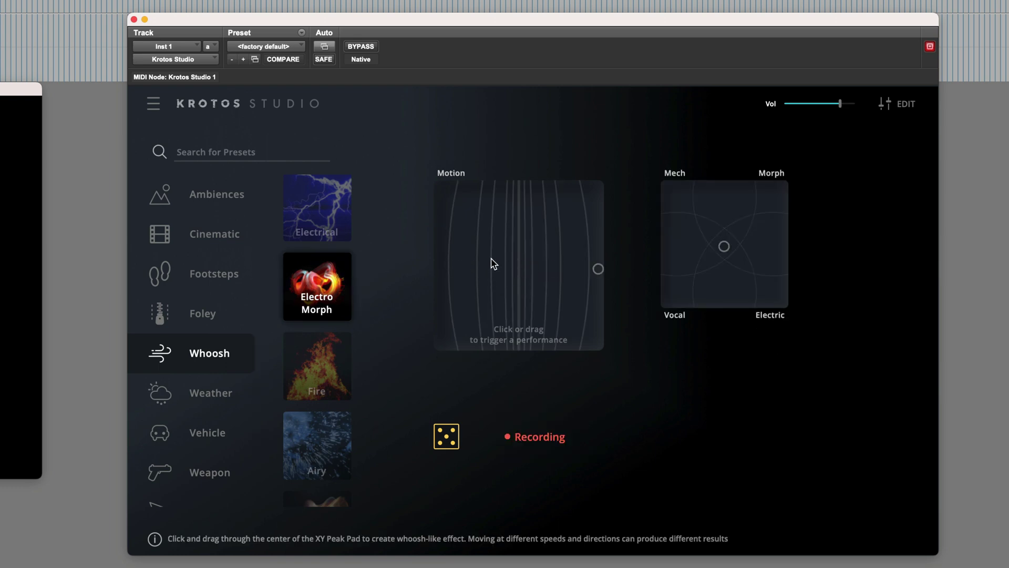
mouse_move(718, 236)
mouse_down()
mouse_move(707, 188)
mouse_move(666, 187)
mouse_up()
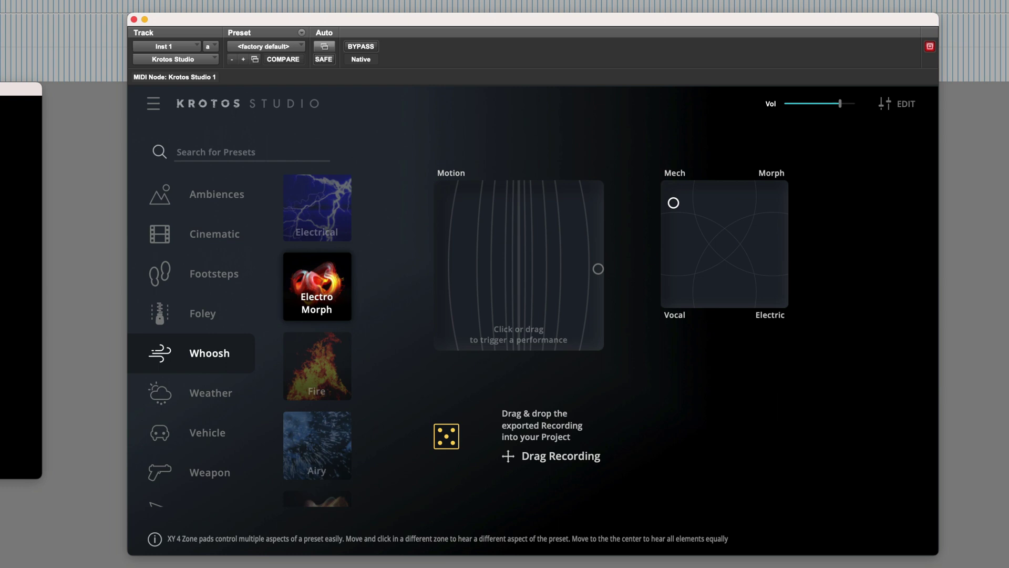
drag(437, 261, 467, 260)
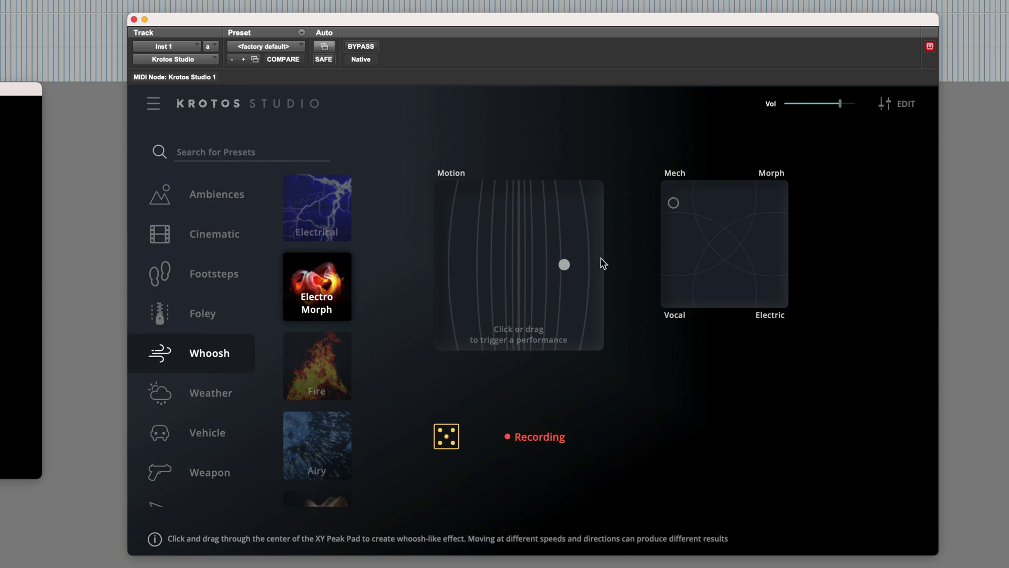
drag(603, 263, 603, 263)
Step: Record a final Electro Morph whoosh sweep and drag it into the Pro Tools timeline
click(451, 251)
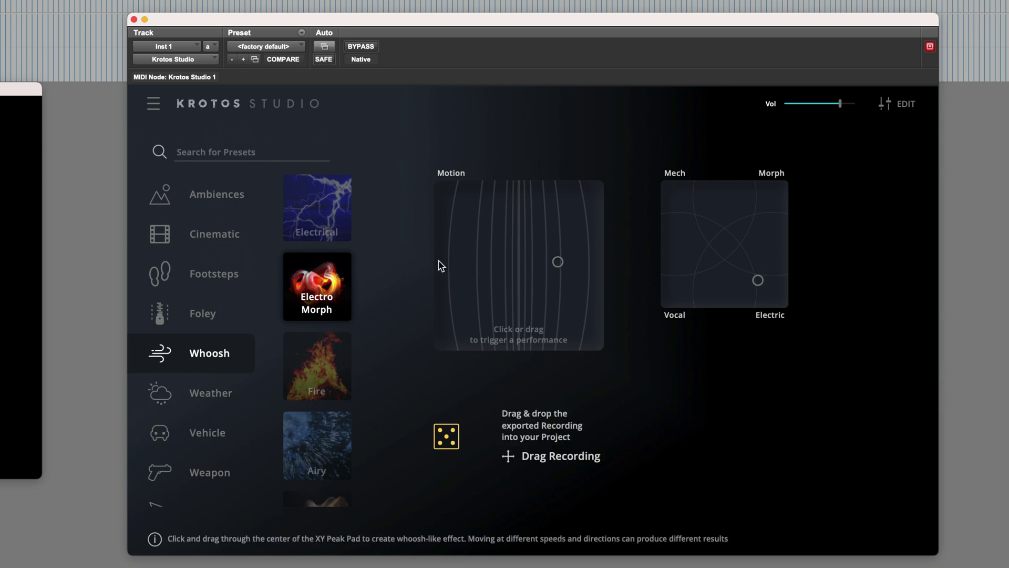
drag(439, 261, 603, 278)
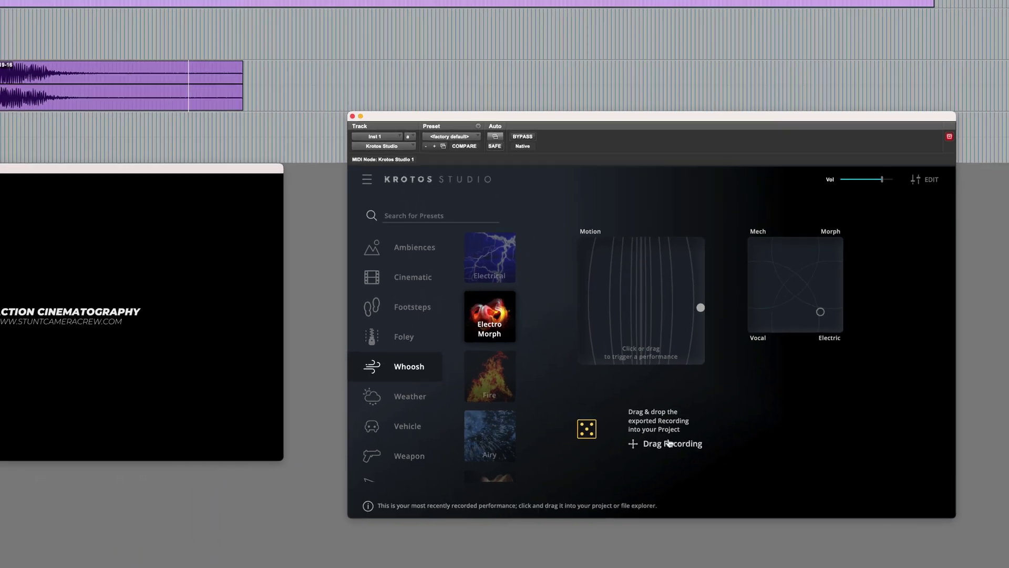
drag(740, 435, 271, 204)
Step: Shorten the red Electro Morph clip's tail, add a fade-out, and play it back
key(space)
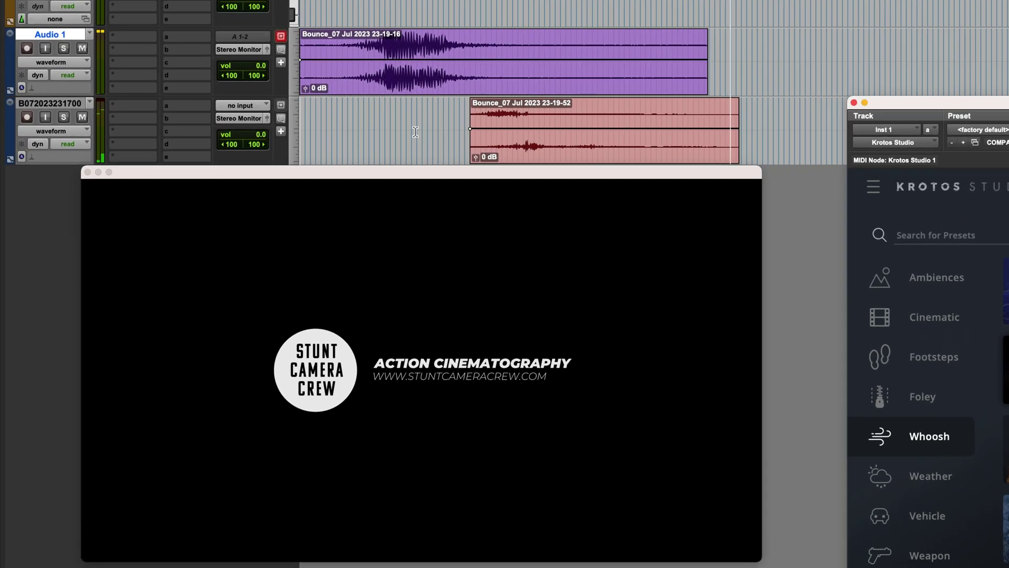
click(679, 117)
key(s)
drag(678, 116, 550, 116)
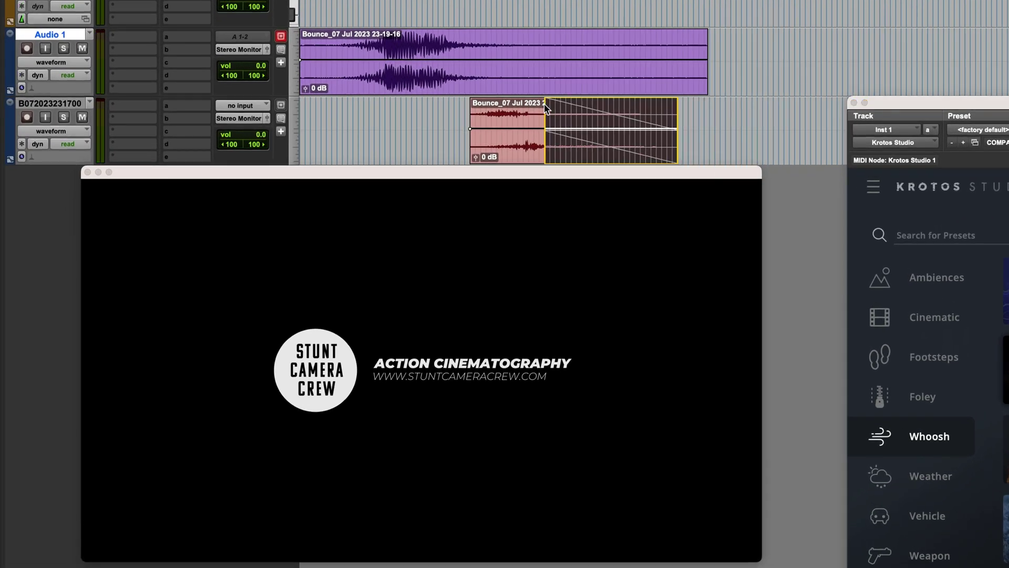
key(f)
key(space)
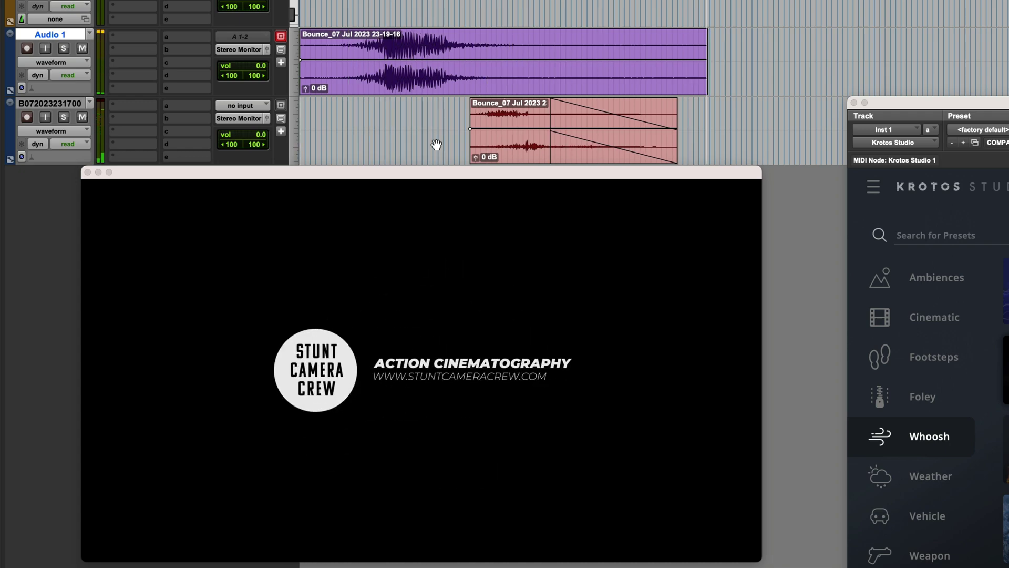
Step: Stop playback of the whoosh session
key(space)
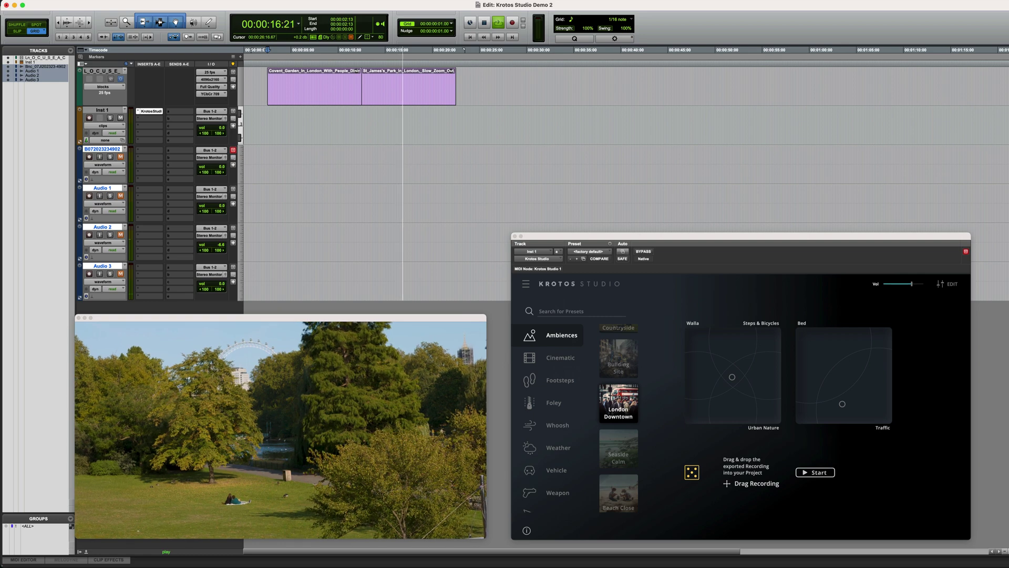
Step: Stop session playback and start the London Downtown ambience performance in Krotos Studio
key(space)
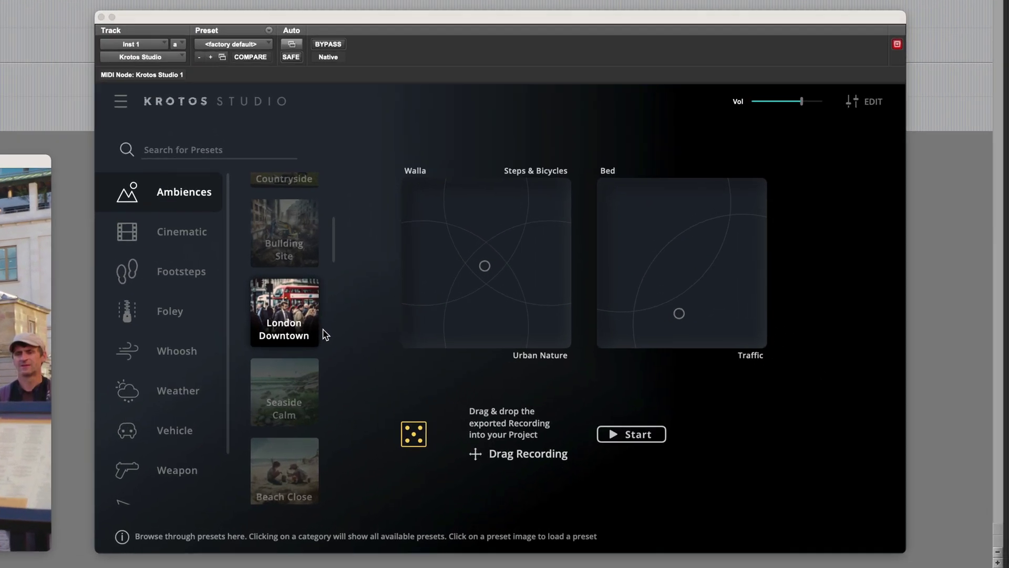
click(651, 442)
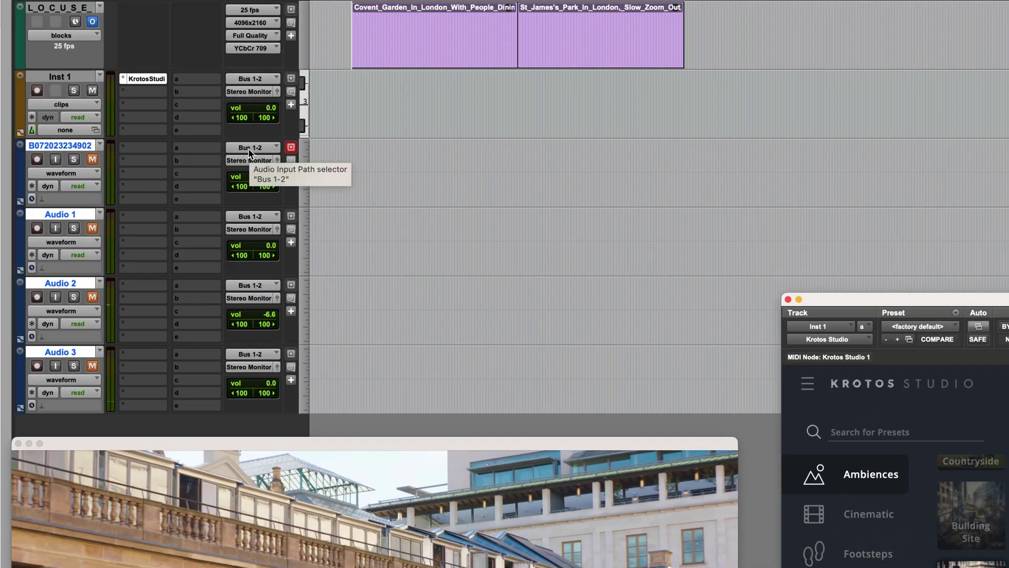
Step: Feed the four tracks from Krotos Studio CoreEngine1–4, record-arm them, and start recording
click(251, 152)
mouse_move(263, 164)
mouse_move(390, 159)
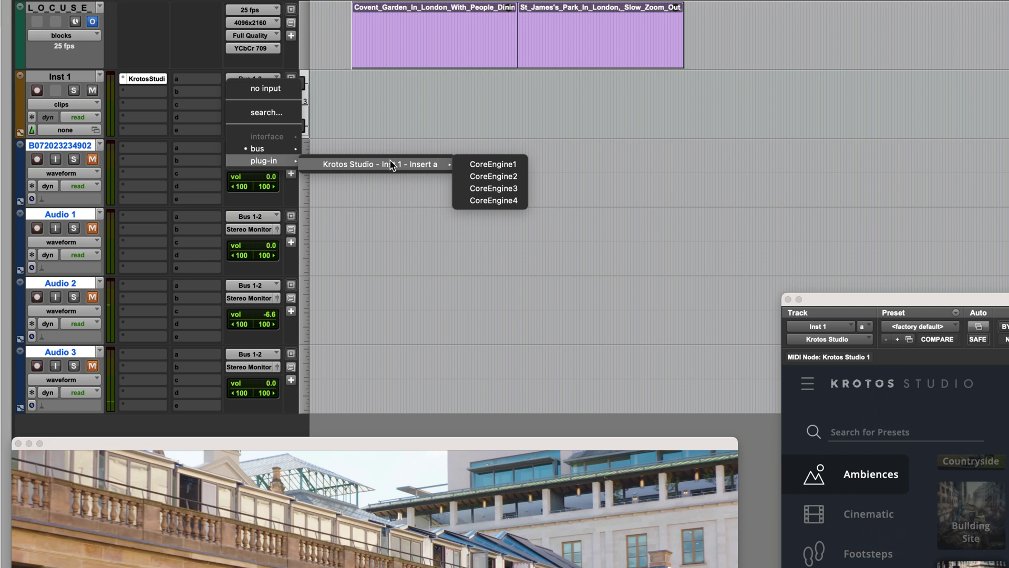
alt+shift+super+click(503, 164)
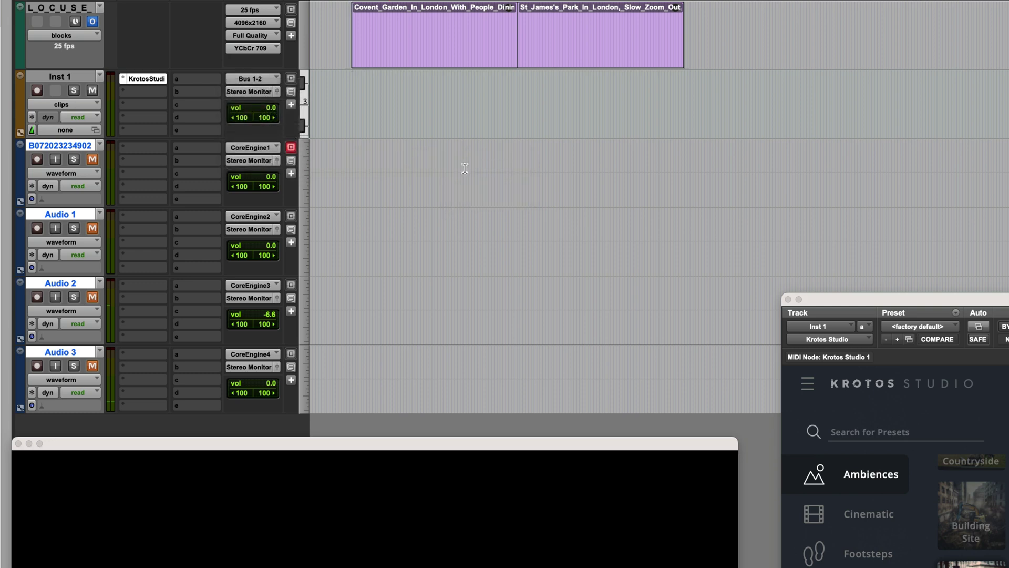
alt+shift+click(36, 159)
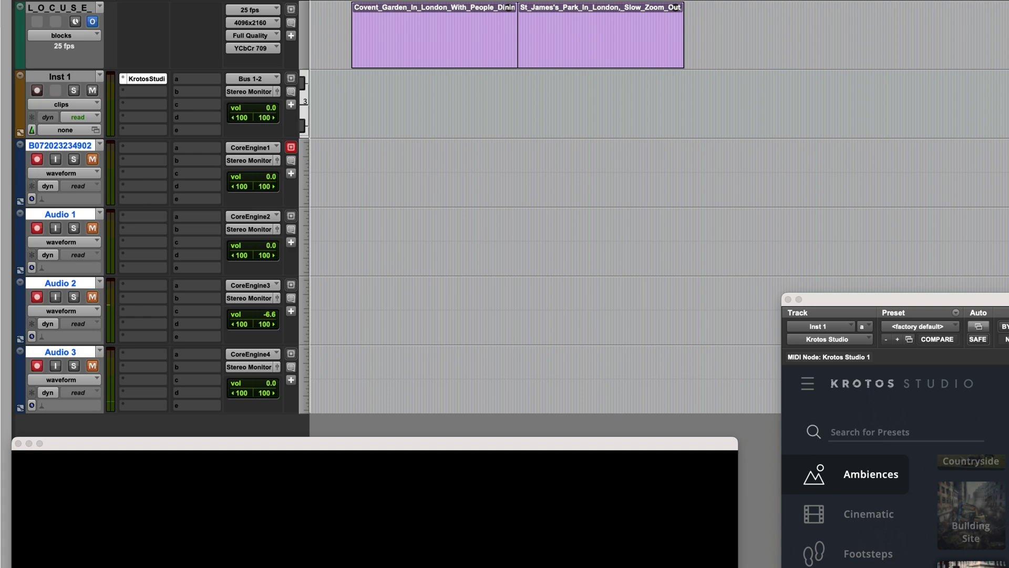
click(824, 476)
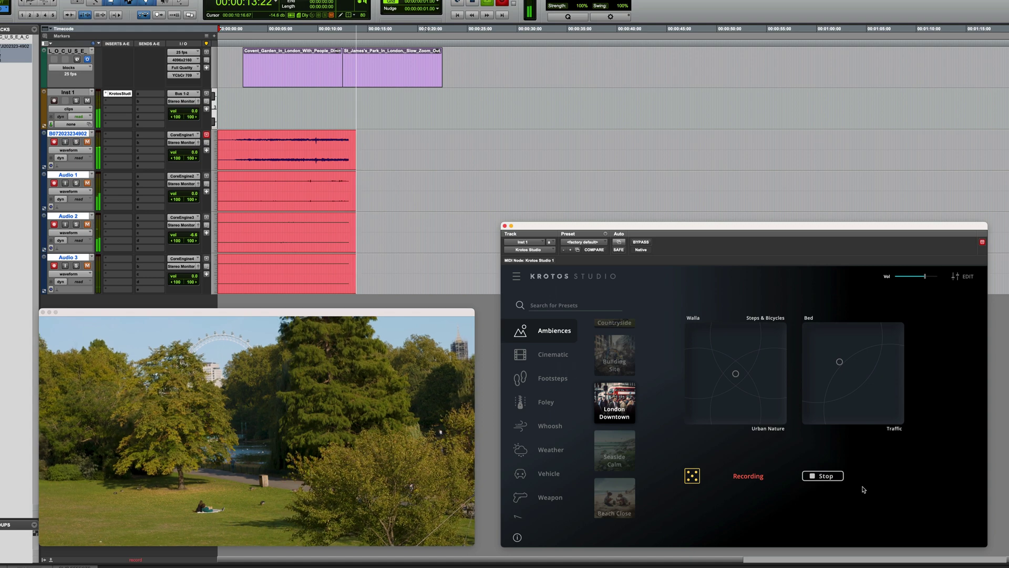
Step: Stop the London Downtown recording and play back the four new ambience clips with the video
click(823, 475)
click(55, 145)
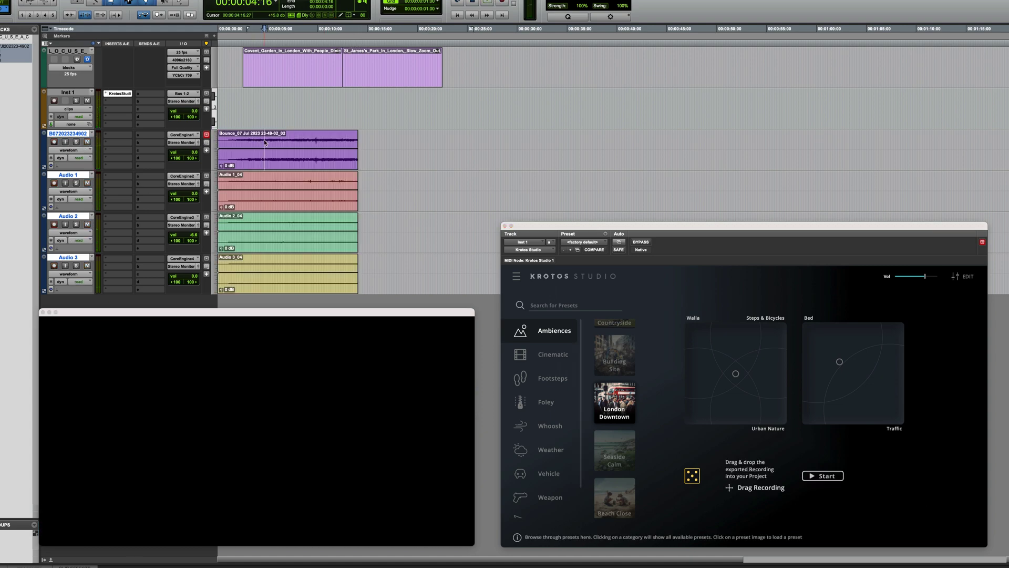
key(space)
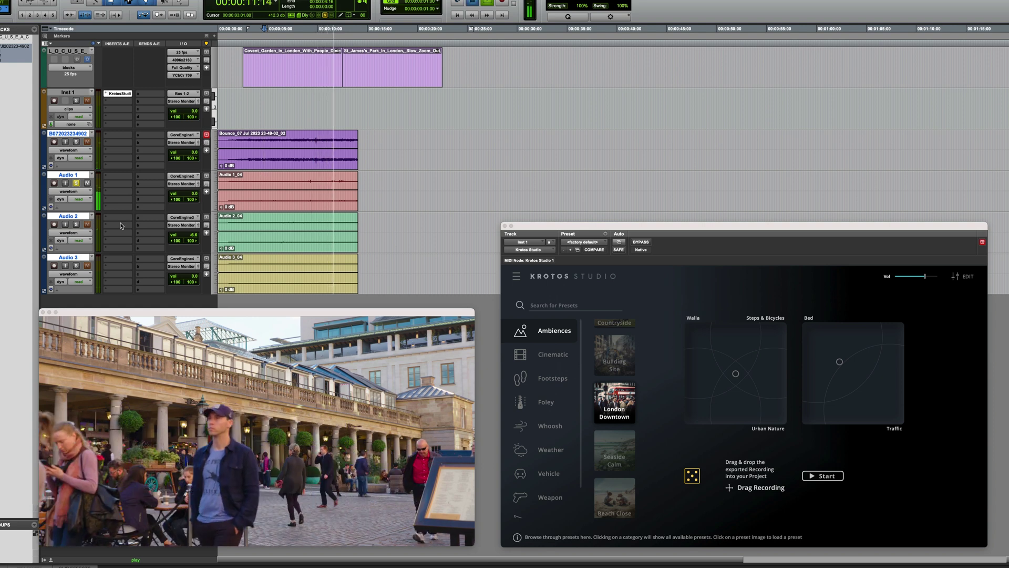
Step: Raise the Audio 2 ambience fader and restart playback from about 02:20
key(space)
key(space)
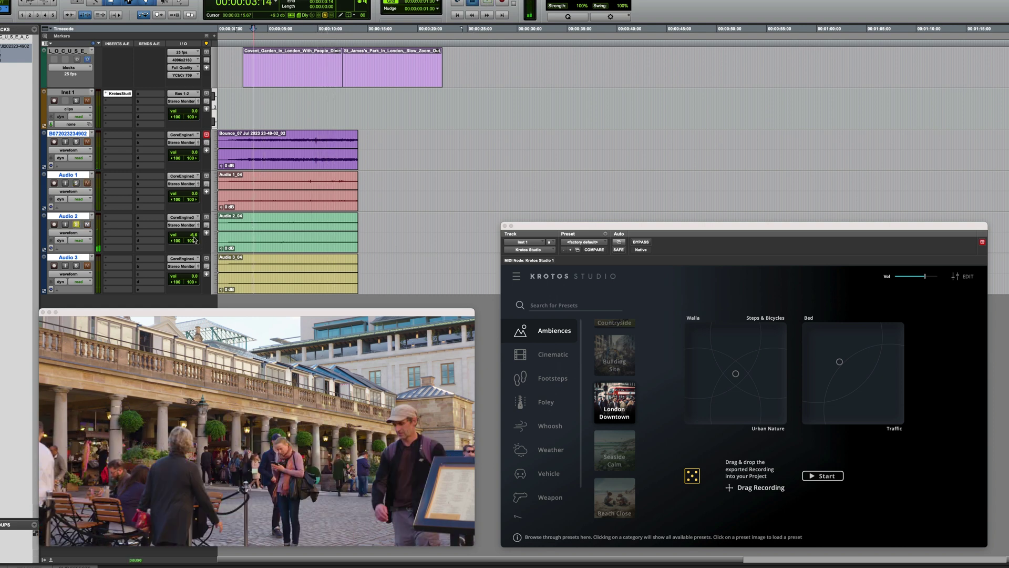
drag(192, 235, 190, 230)
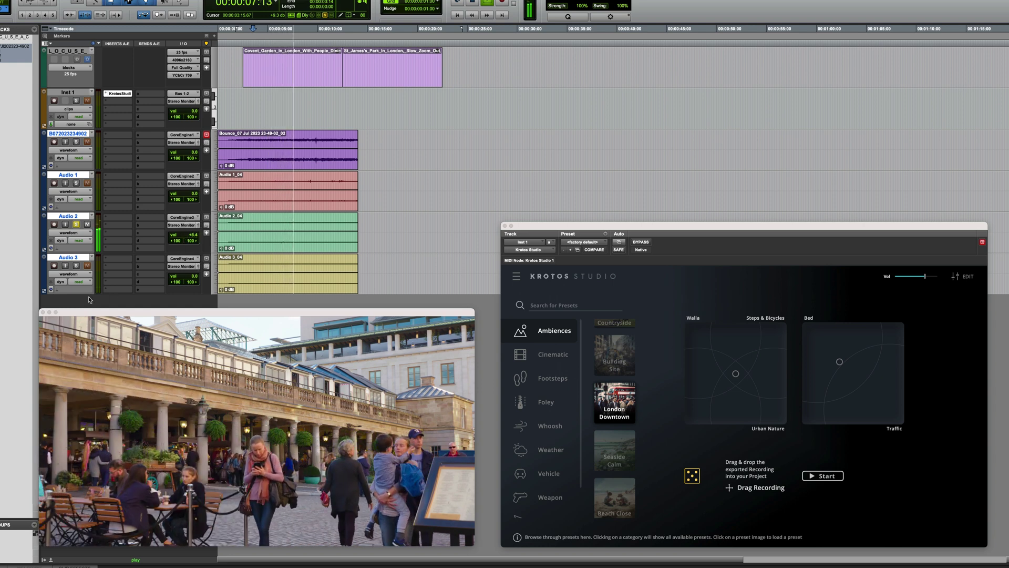
click(246, 248)
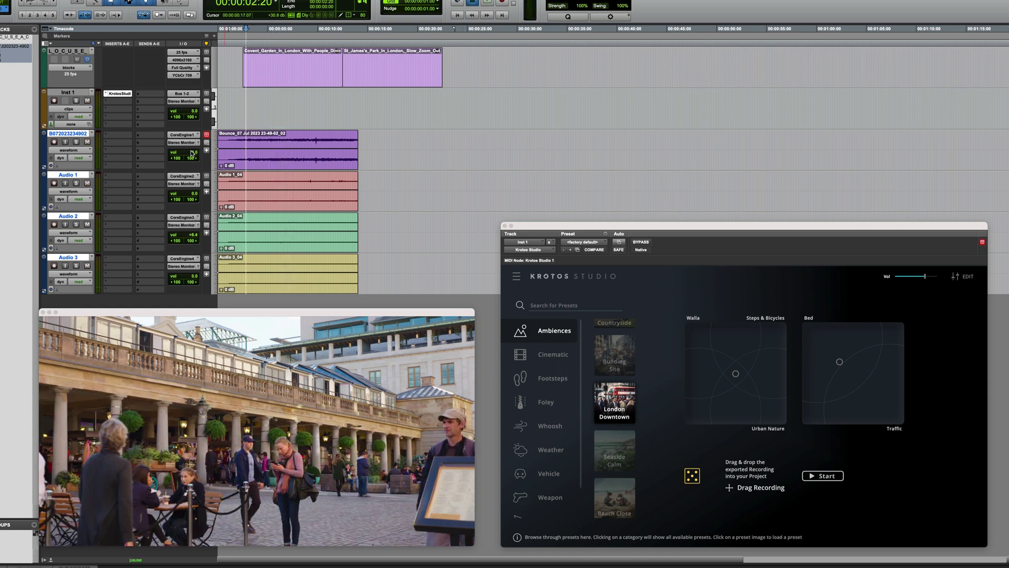
key(space)
Step: Lower the bounce track fader to about -11.8 dB, then stop playback
drag(192, 153, 184, 159)
click(544, 232)
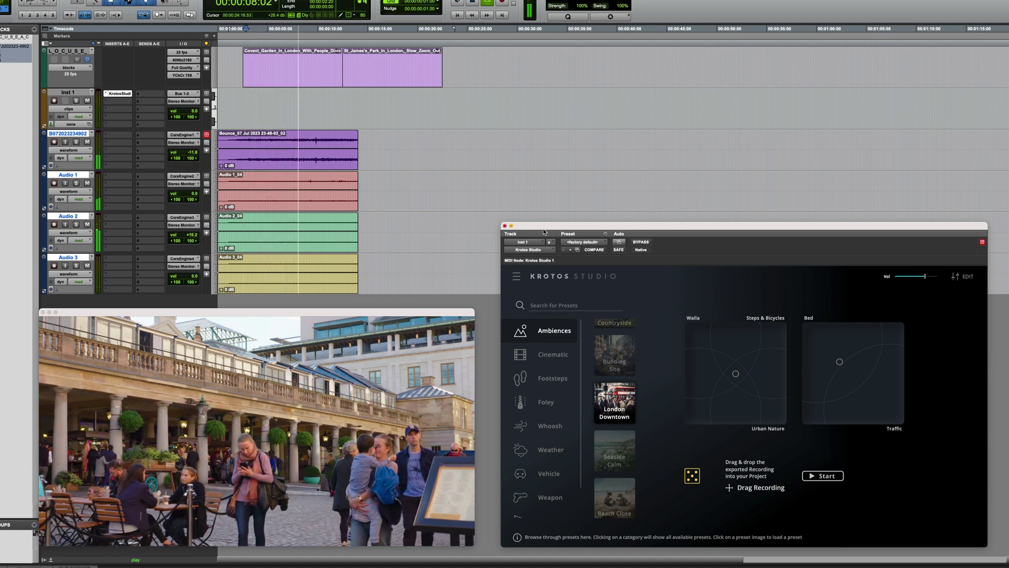
click(443, 174)
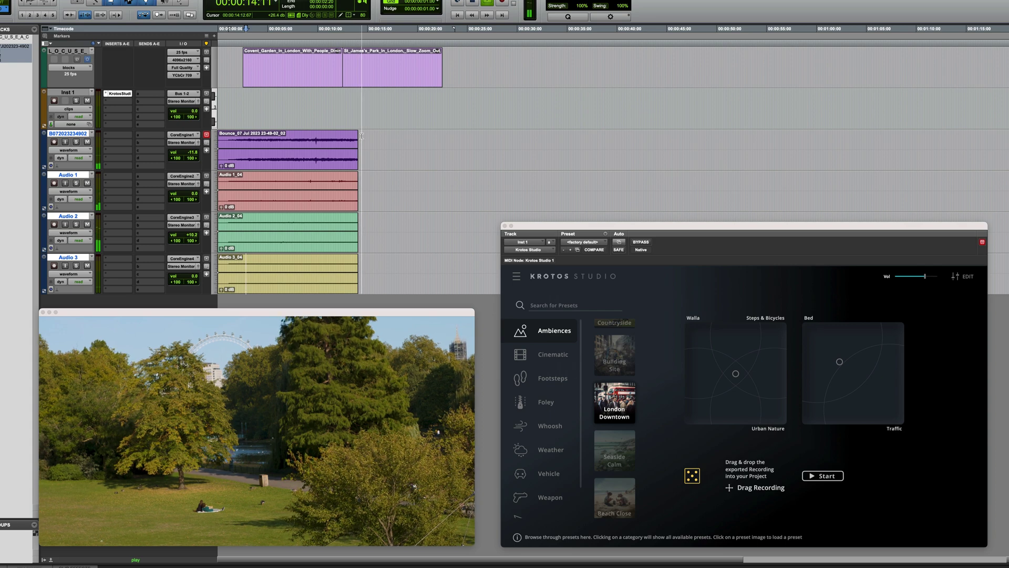
key(space)
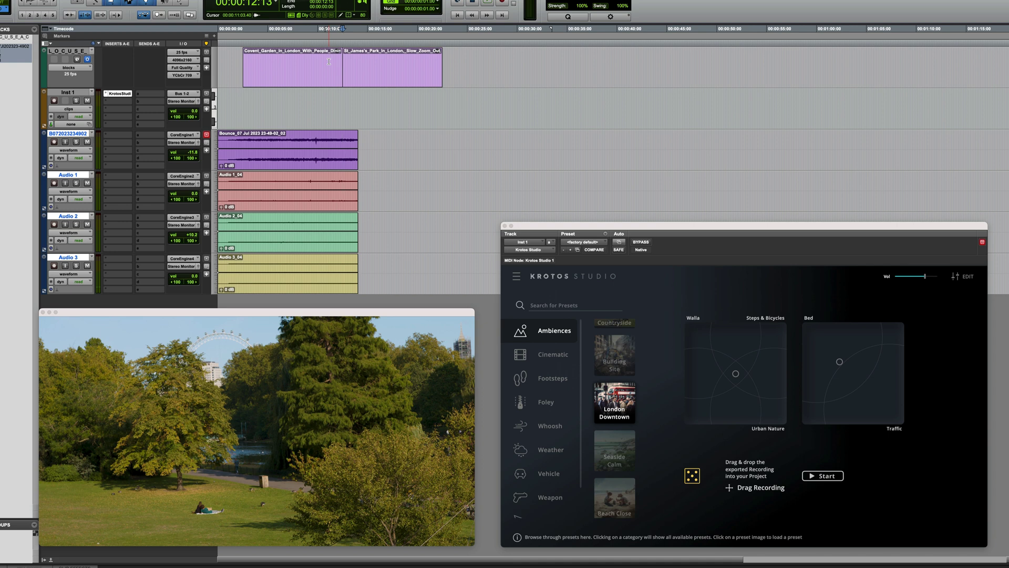
Step: Trim all four selected ambience clips so they end at the Covent Garden to St James's Park cut
key(s)
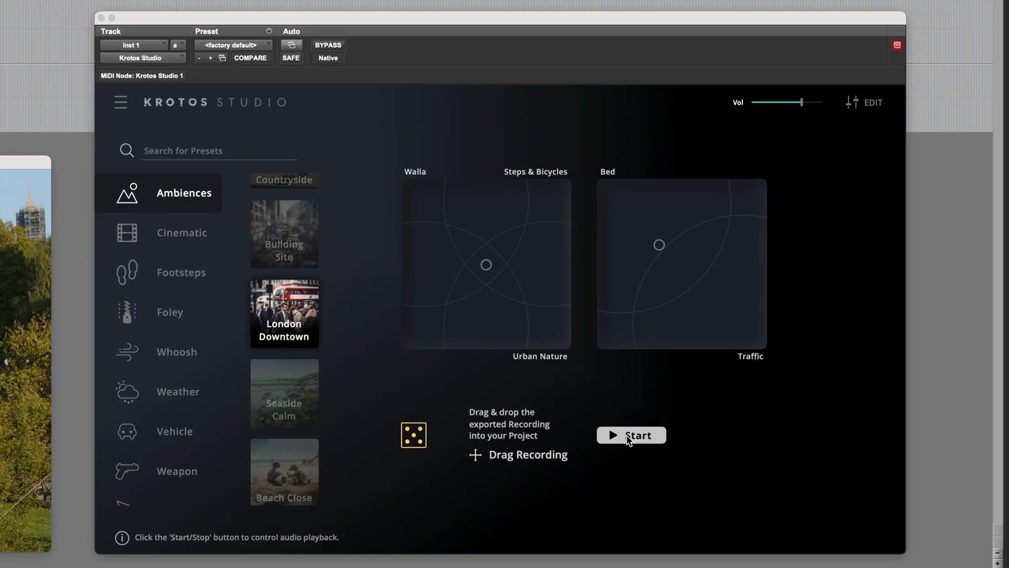
Step: Record a London Downtown ambience, with the Bed layer pushed toward Traffic, onto the Pro Tools tracks
click(629, 435)
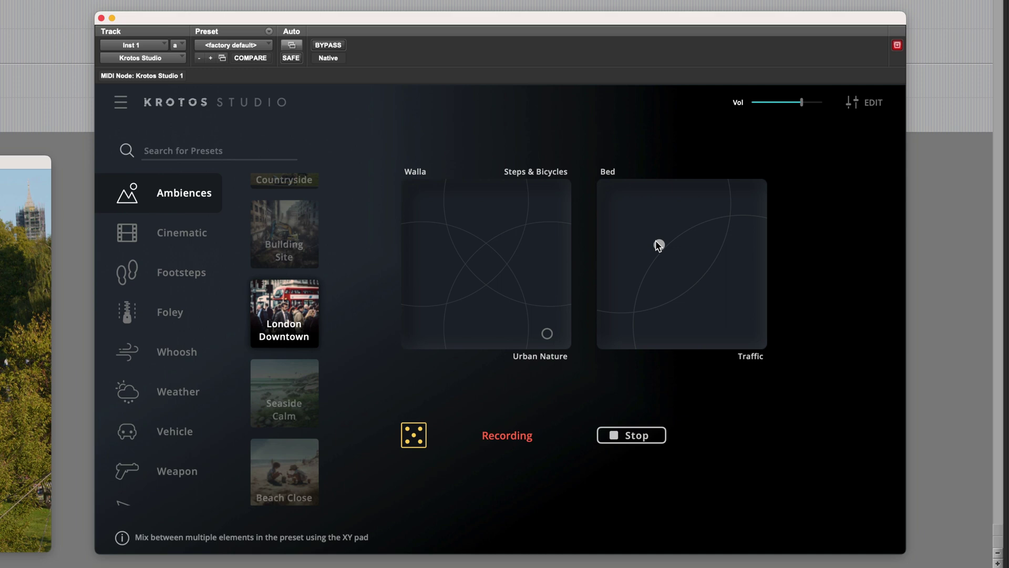
drag(656, 242, 655, 260)
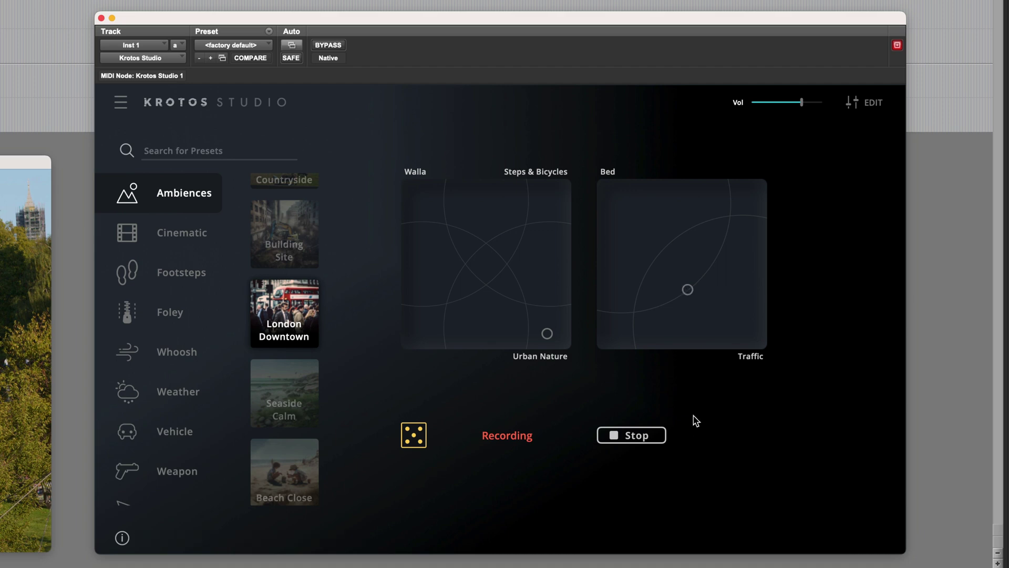
key(super+space)
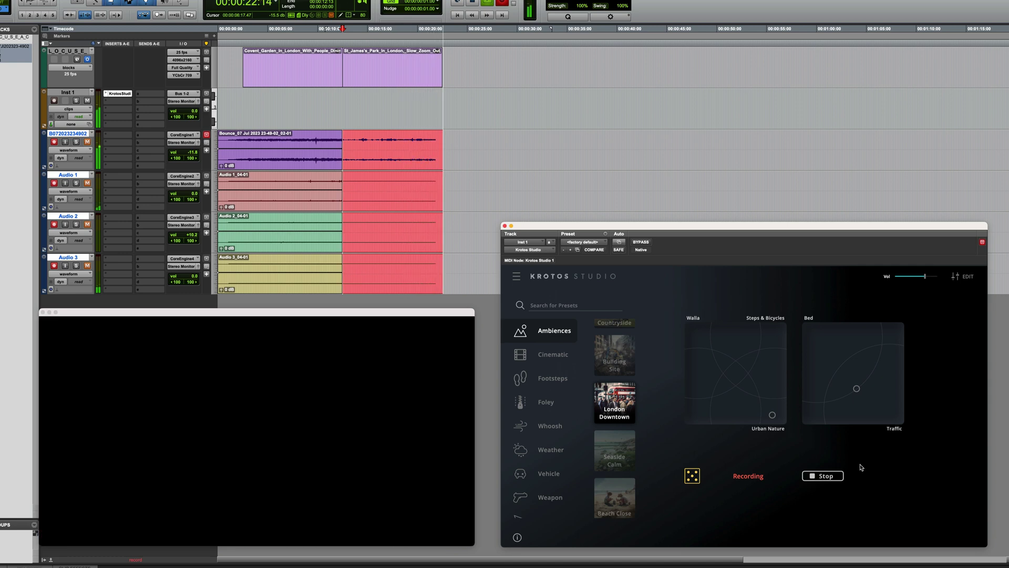
Step: Stop recording, trim the new clips' starts to the insertion point and group the four tracks
key(space)
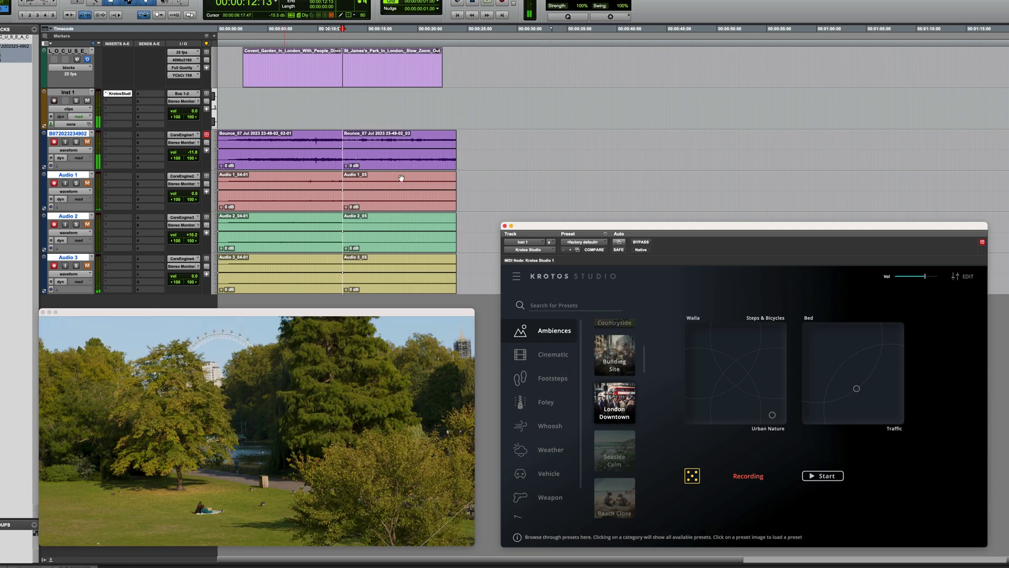
click(352, 137)
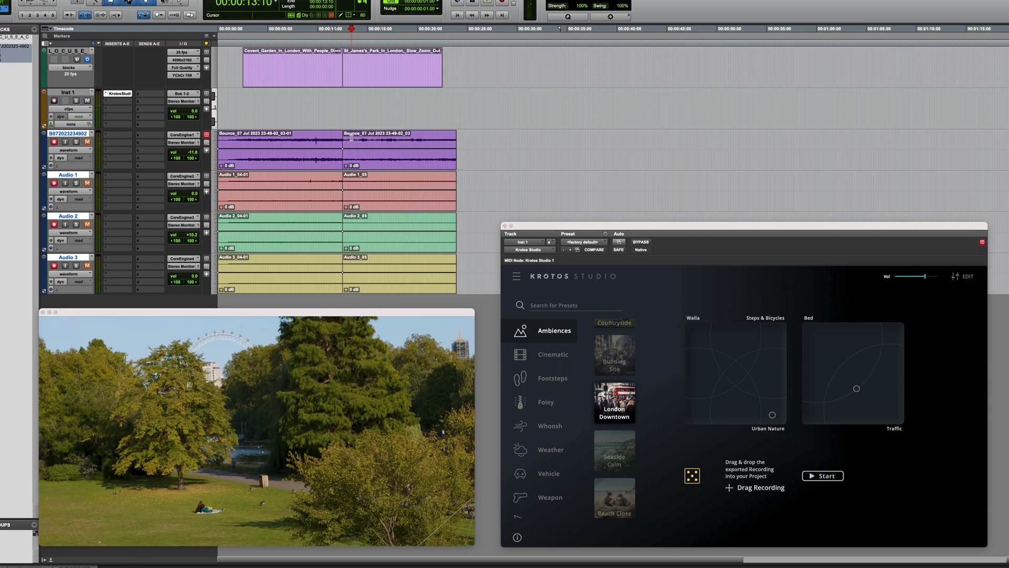
key(a)
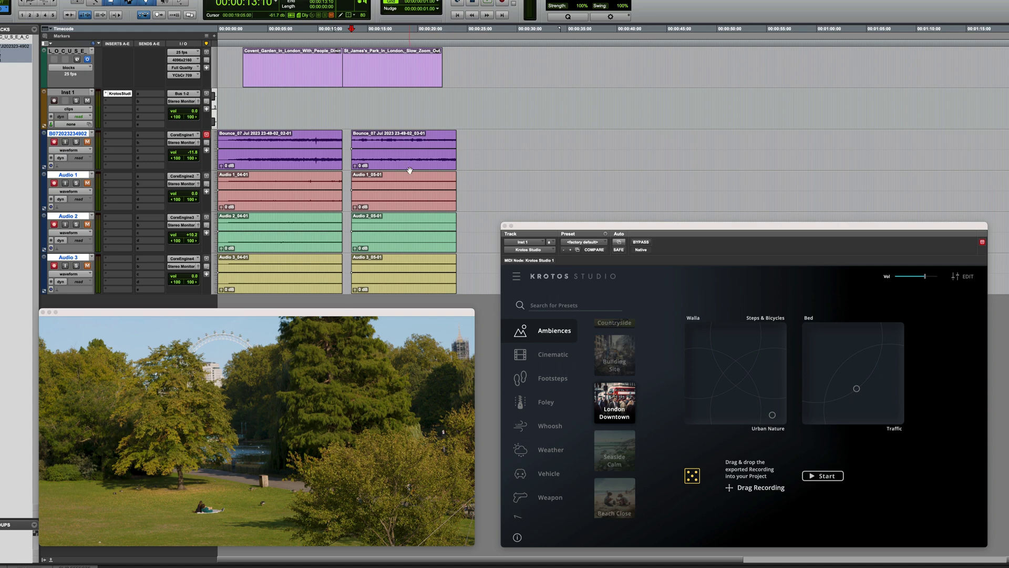
key(super+g)
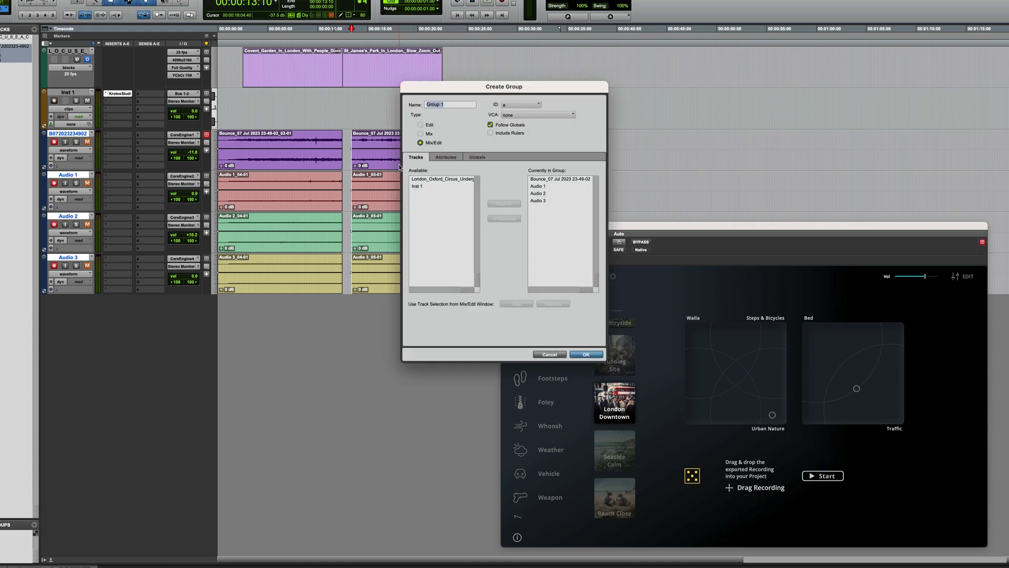
key(Escape)
Step: Butt the St James's Park clips against the Covent Garden clips and crossfade the boundary
key(alt+Tab)
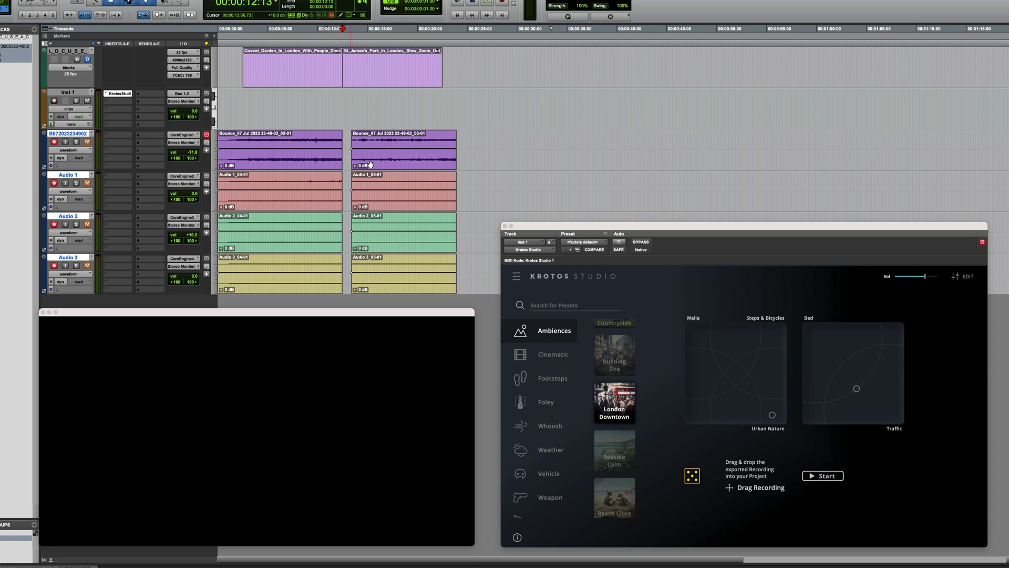
ctrl+click(383, 164)
drag(342, 289, 339, 289)
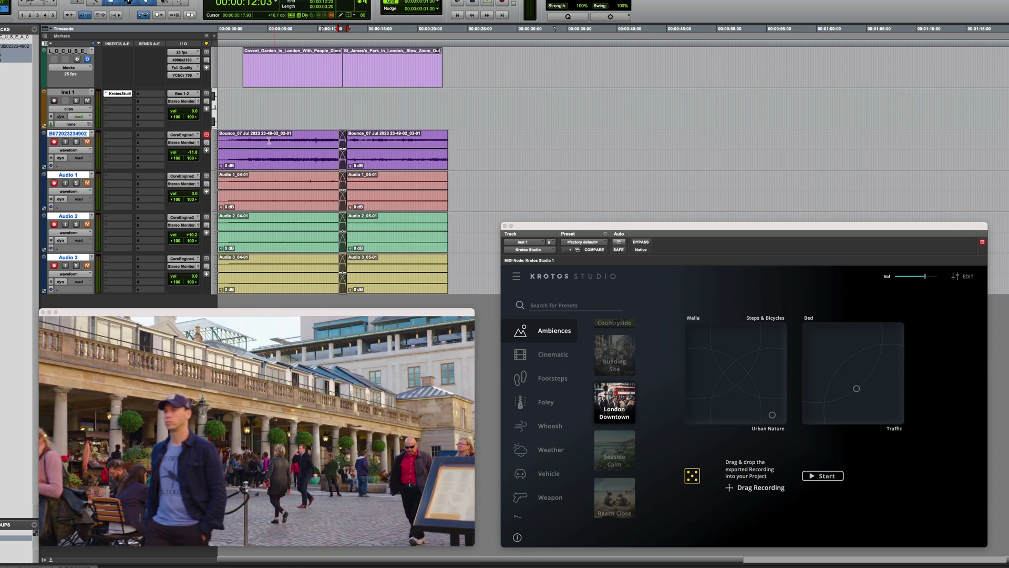
click(257, 139)
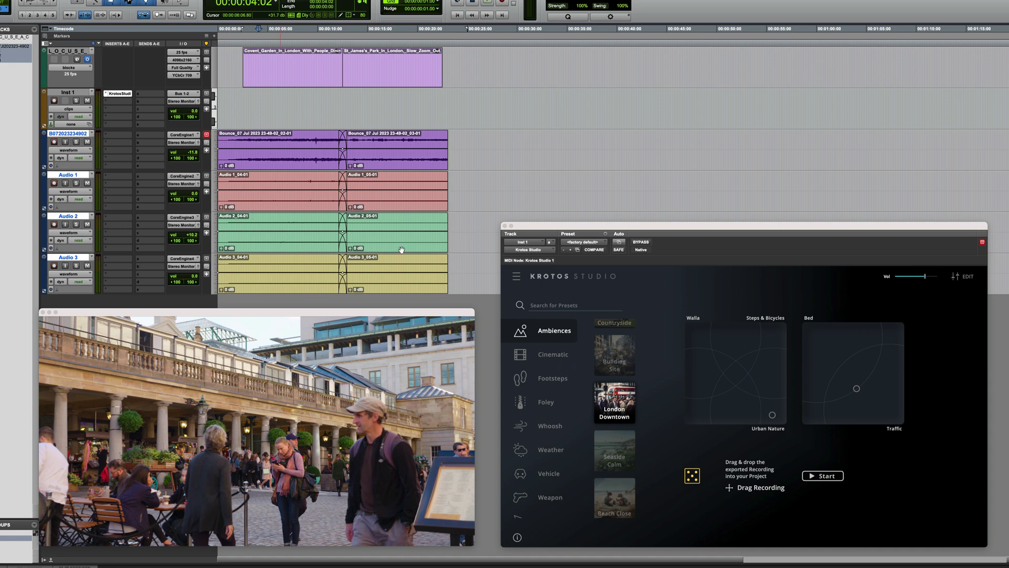
key(space)
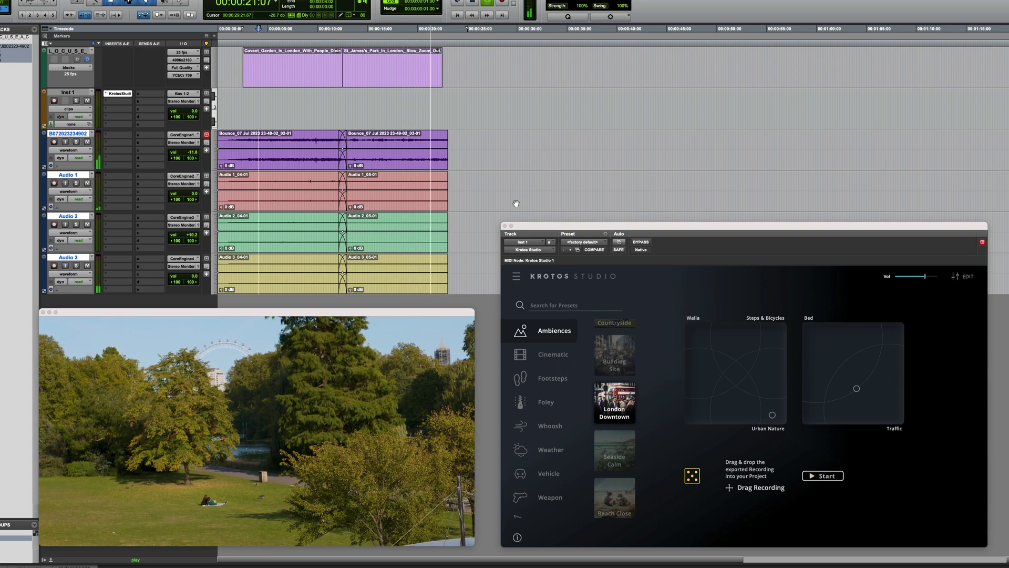
key(space)
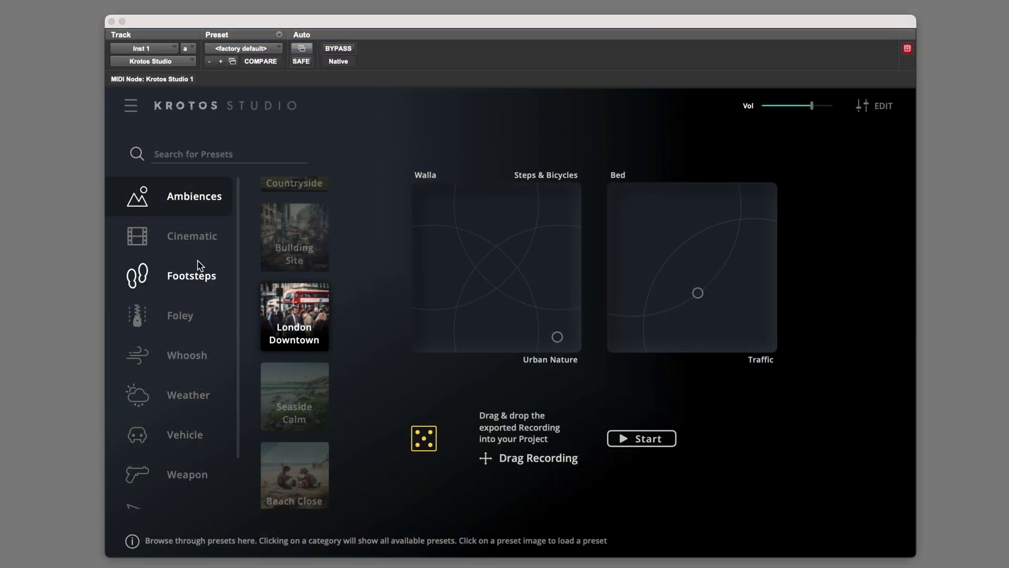
Step: Load the Cinematic Electric Charge preset and record a performance sweeping around the pad's edges
click(552, 360)
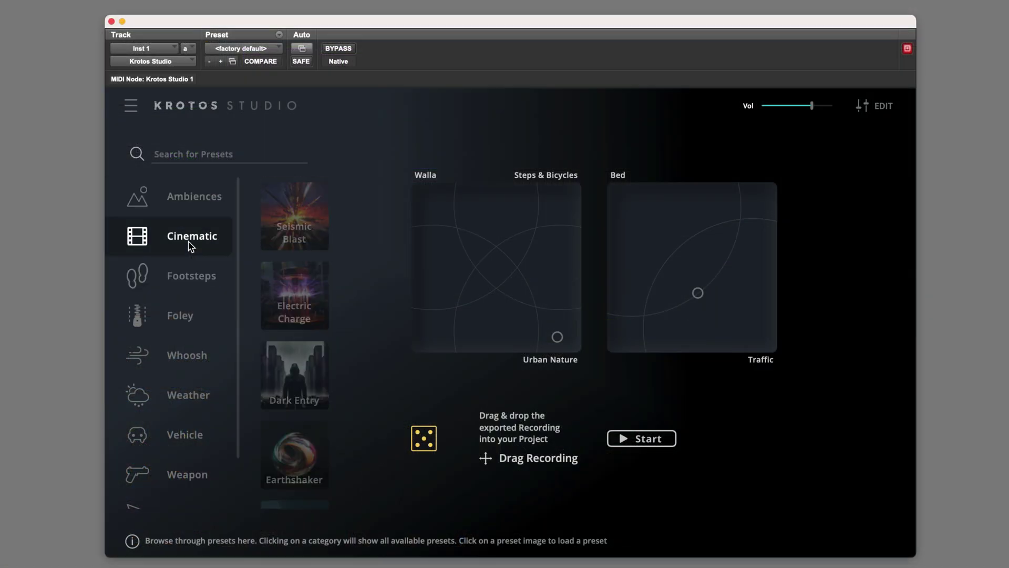
click(307, 313)
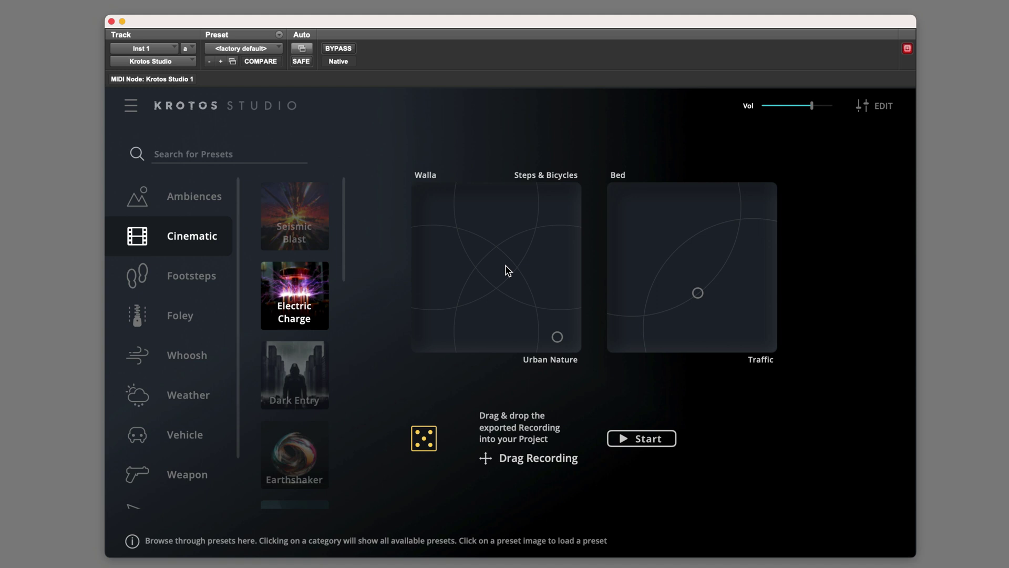
click(466, 242)
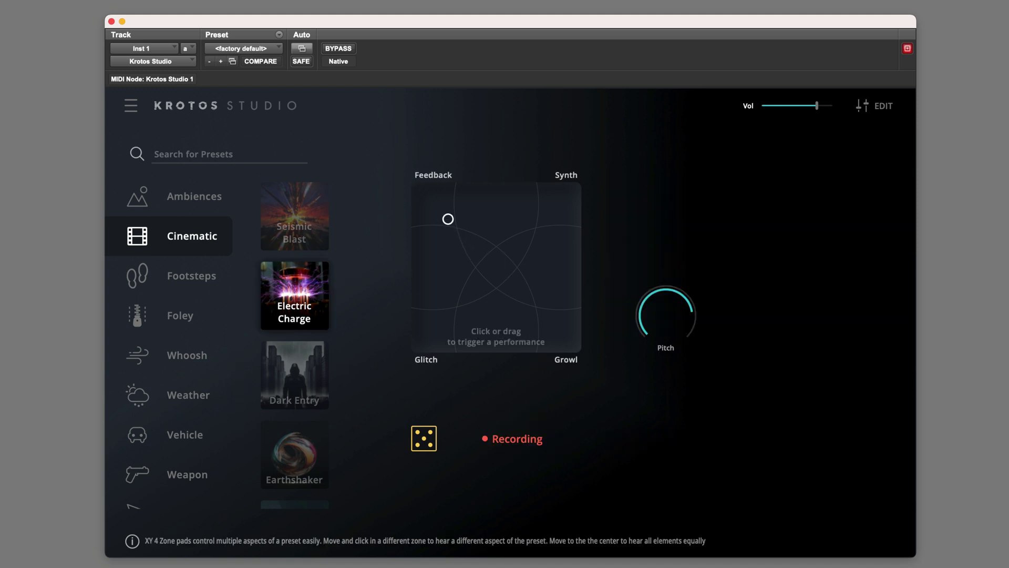
mouse_move(568, 216)
mouse_down()
mouse_move(569, 311)
mouse_move(486, 320)
mouse_move(464, 306)
mouse_move(493, 279)
mouse_up()
Step: Load Dark Entry and record a performance blended toward the Riser and Synths layers
key(Down)
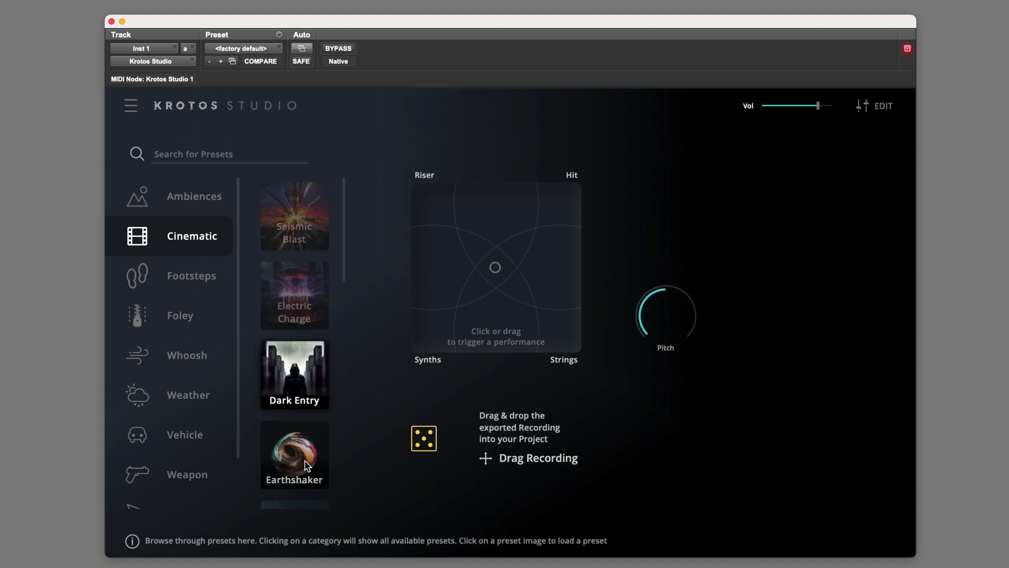
click(478, 224)
mouse_move(454, 230)
mouse_down()
mouse_move(435, 280)
mouse_move(478, 327)
mouse_move(518, 331)
mouse_move(537, 321)
mouse_move(557, 283)
mouse_up()
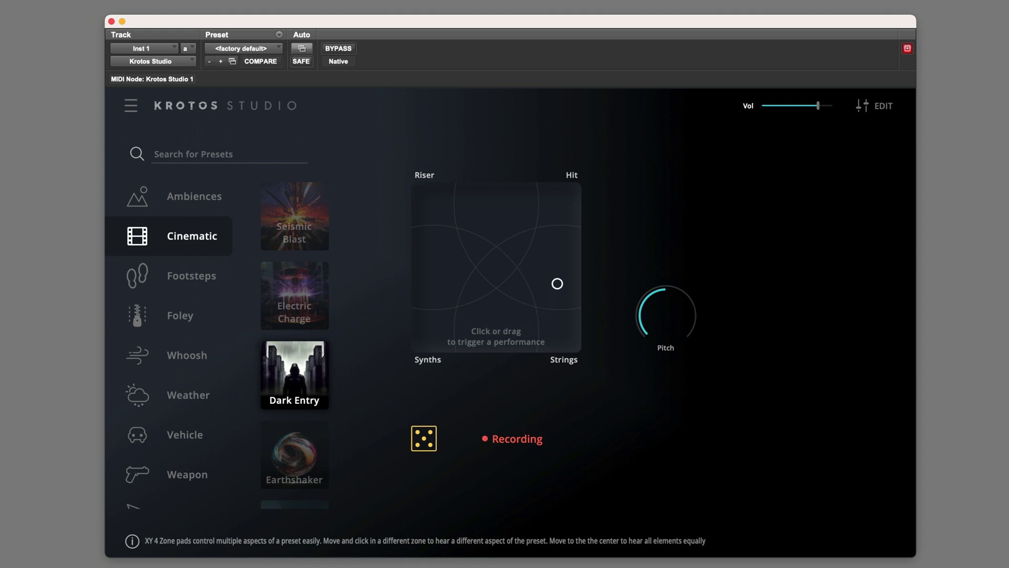
drag(482, 209, 433, 205)
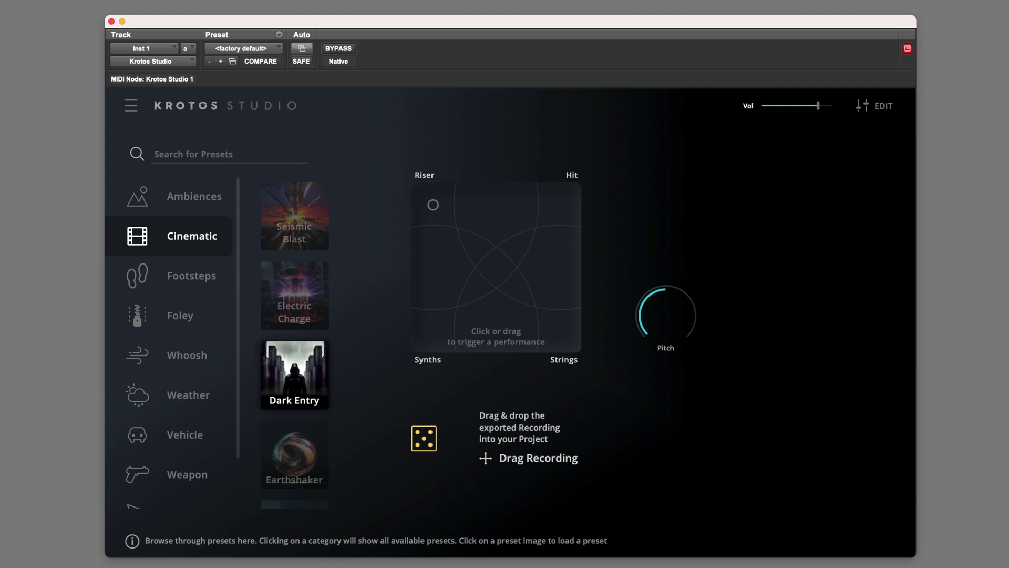